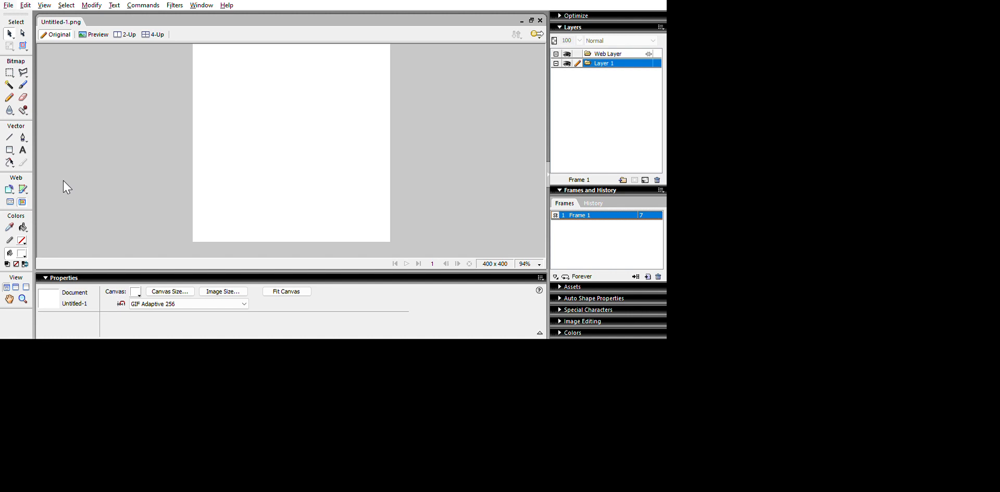
Import the floral-dress photo at about 181 by 321 pixels and position it on the canvas at about X 92, Y 49.
left_click(395, 178)
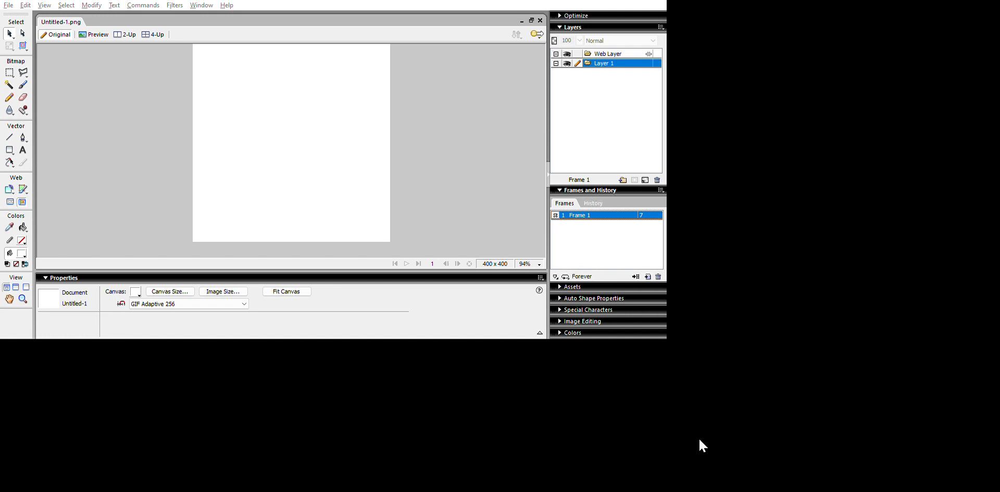
left_click(693, 451)
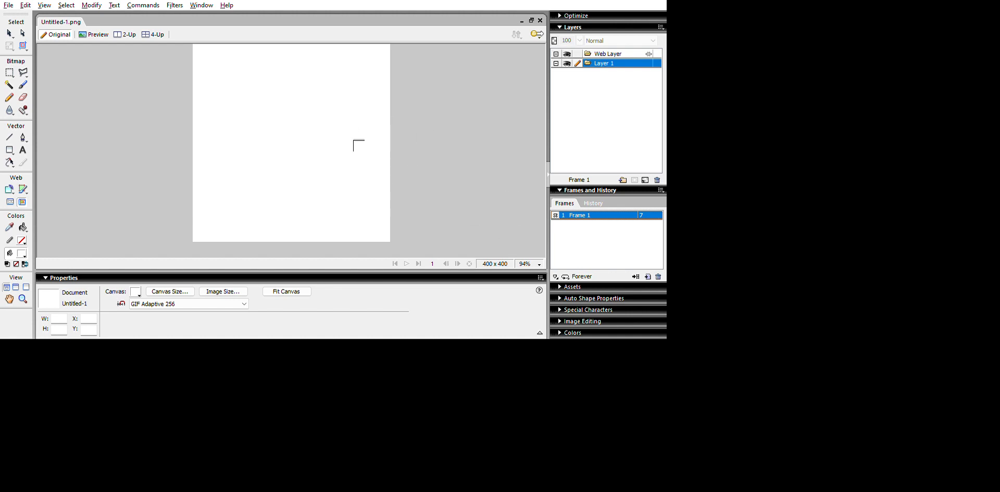
left_click_drag(233, 102, 490, 259)
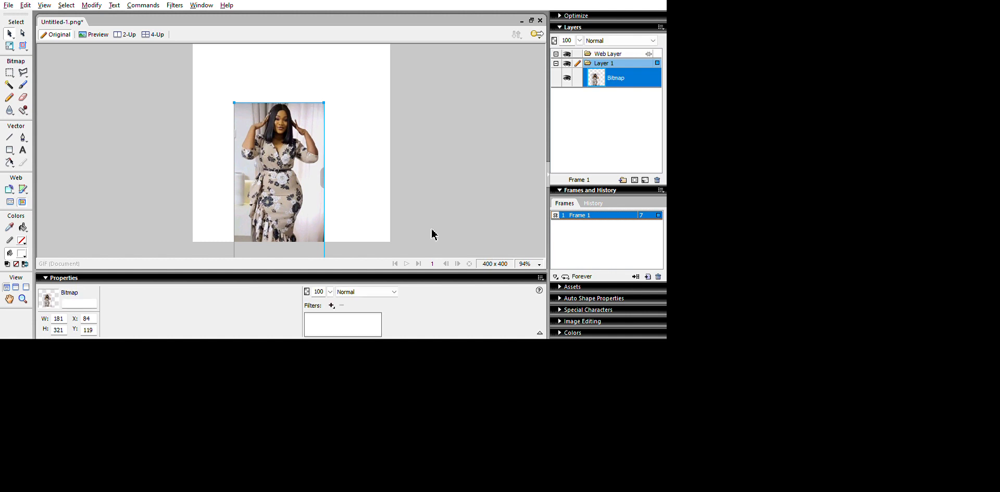
left_click_drag(427, 228, 433, 176)
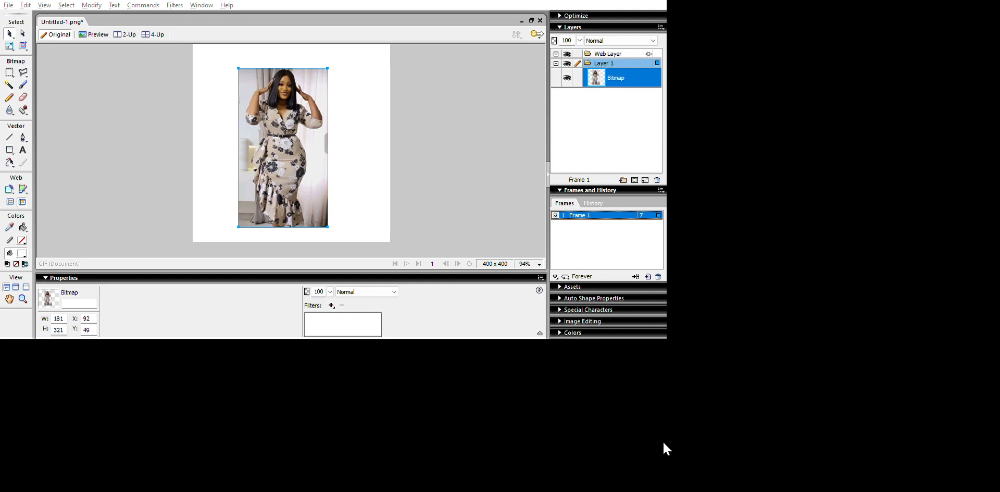
Import the blue-blouse photo at about 148 by 289 pixels and arrange it beside the floral-dress photo, at about X 210, Y 60.
key("c")
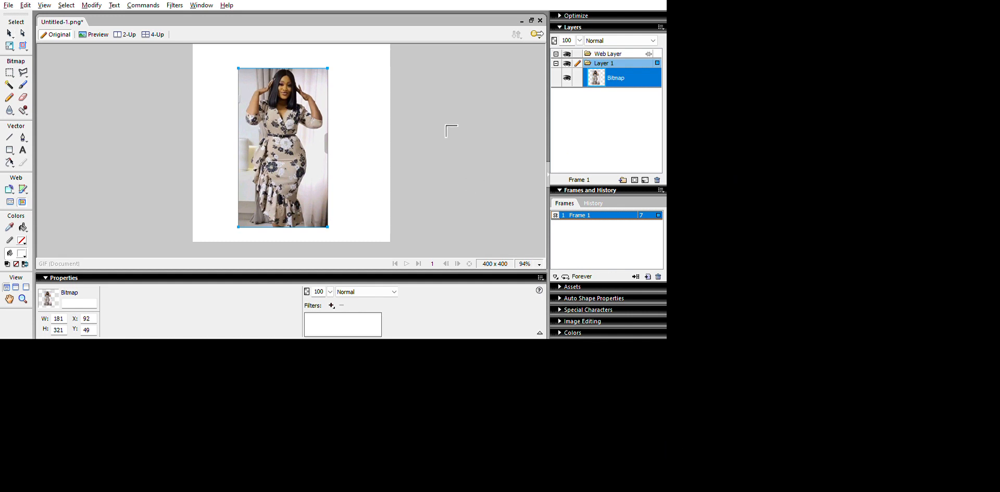
left_click_drag(295, 91, 557, 276)
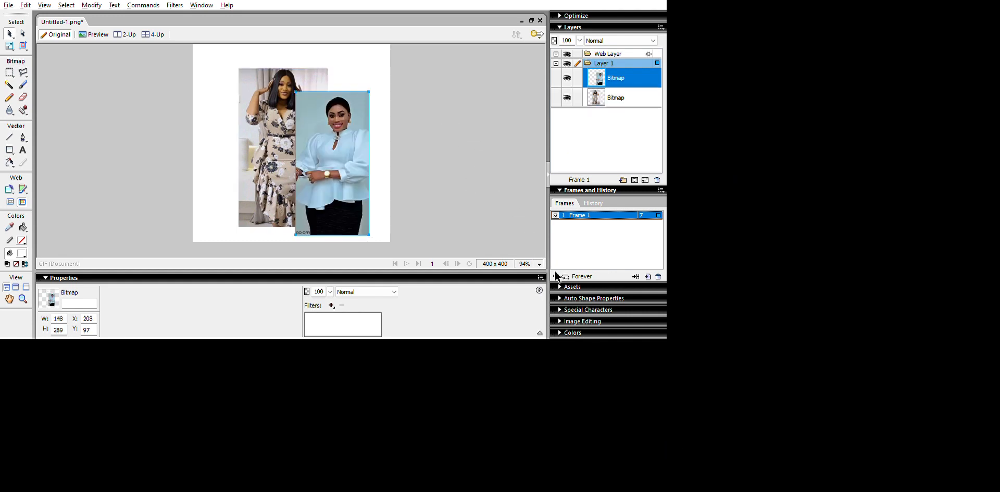
left_click_drag(394, 169, 379, 169)
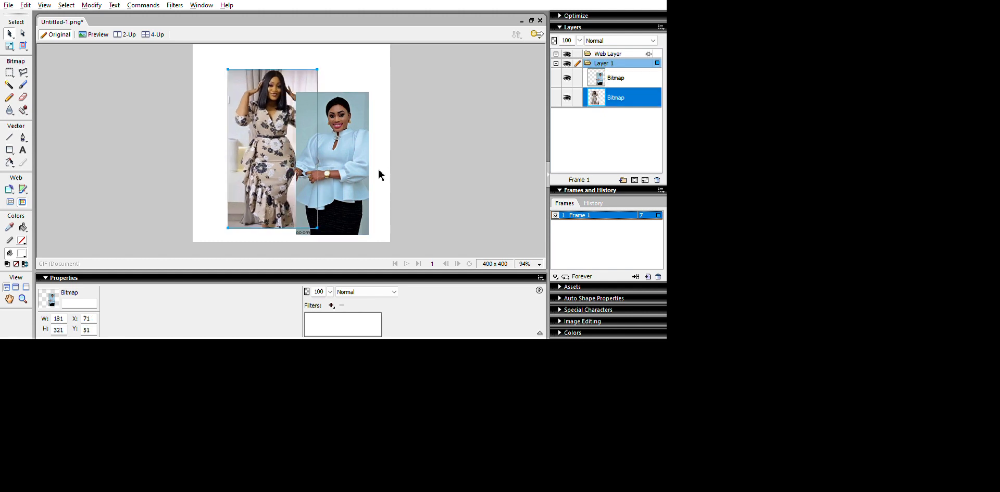
left_click_drag(534, 189, 540, 178)
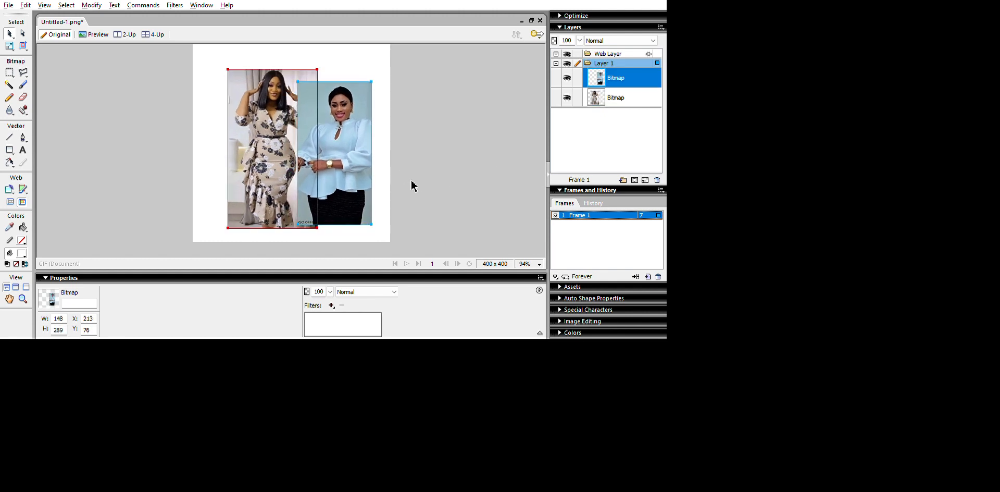
left_click_drag(411, 186, 393, 180)
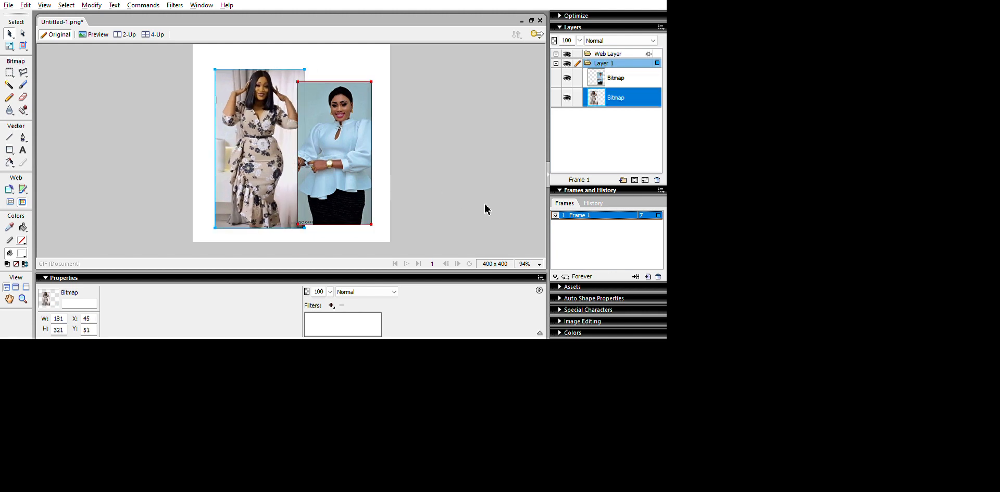
left_click_drag(485, 204, 483, 197)
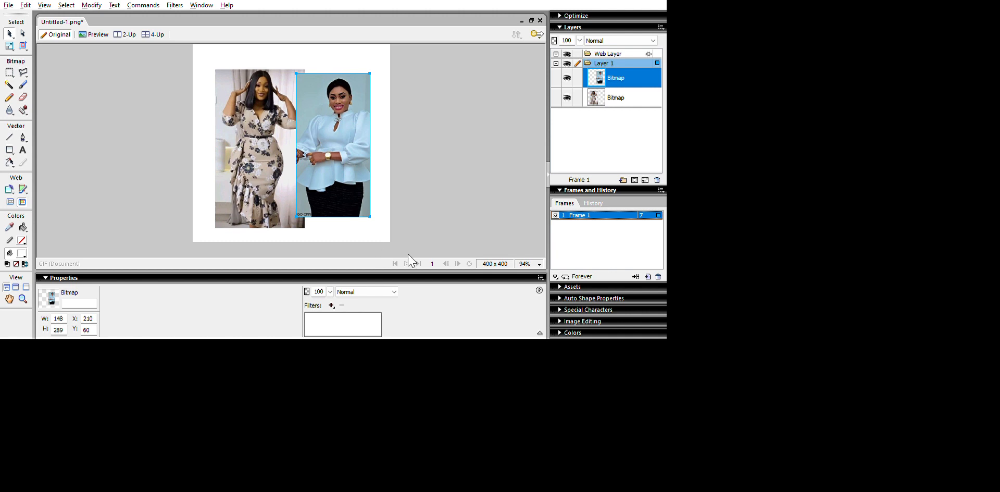
mouse_move(374, 203)
left_mouse_down()
mouse_move(392, 194)
mouse_move(376, 207)
left_mouse_up()
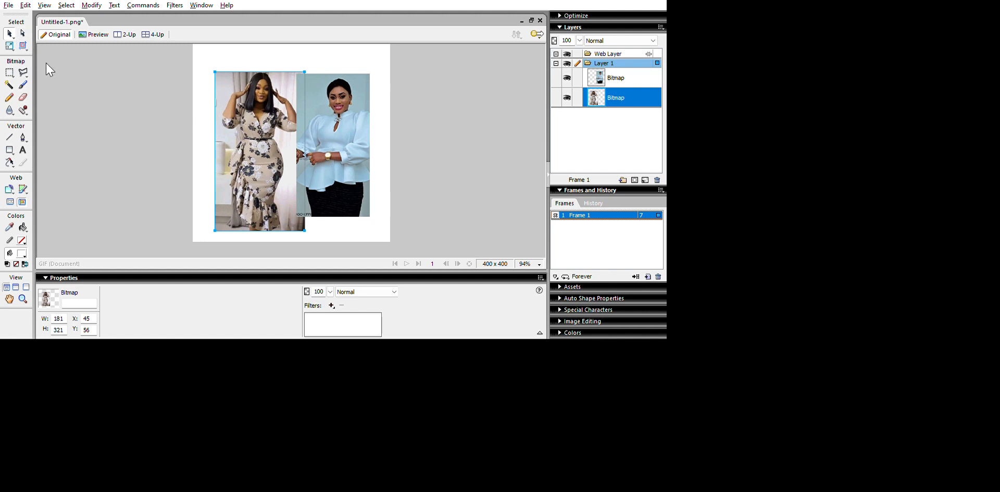
Move the floral-dress photo clear of the blue-blouse photo, to about X 12, Y 59.
key("v")
mouse_move(387, 192)
left_mouse_down()
mouse_move(298, 216)
mouse_move(377, 174)
mouse_move(421, 194)
mouse_move(400, 189)
mouse_move(398, 204)
mouse_move(413, 211)
mouse_move(420, 201)
mouse_move(403, 186)
left_mouse_up()
key("Right")
key("Right")
key("Right")
key("Right")
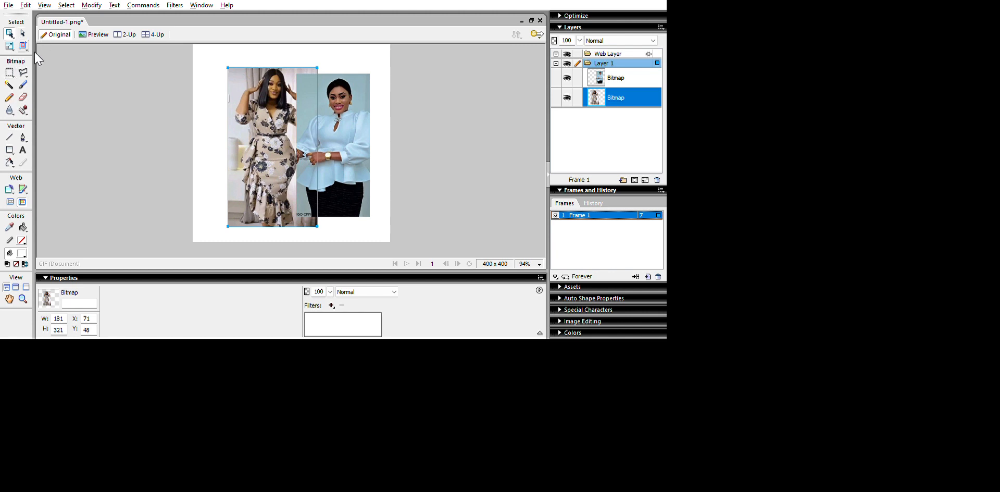
key("c")
left_click(9, 34)
left_click_drag(402, 170, 358, 179)
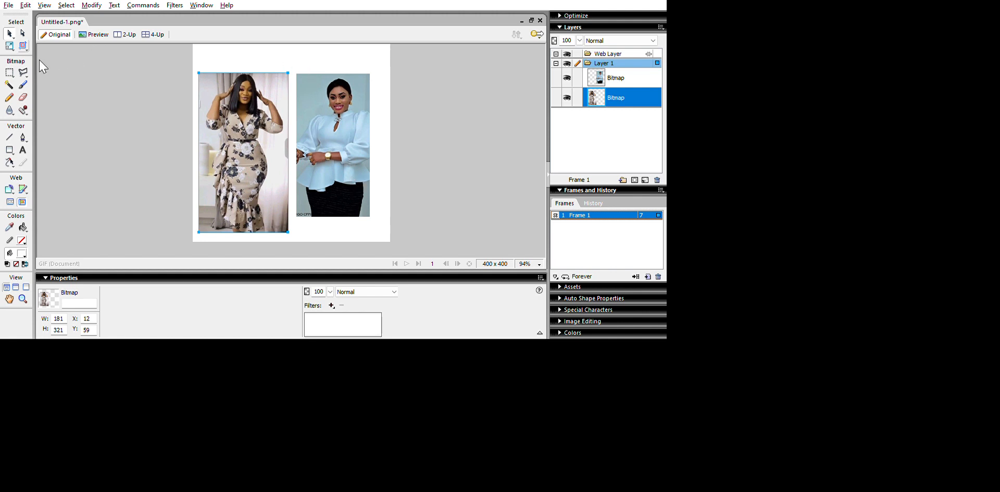
Crop the document to the upper part of the floral-dress photo, about 191 by 138 pixels, and undo the crop.
key("c")
key("c")
left_click_drag(199, 72, 289, 141)
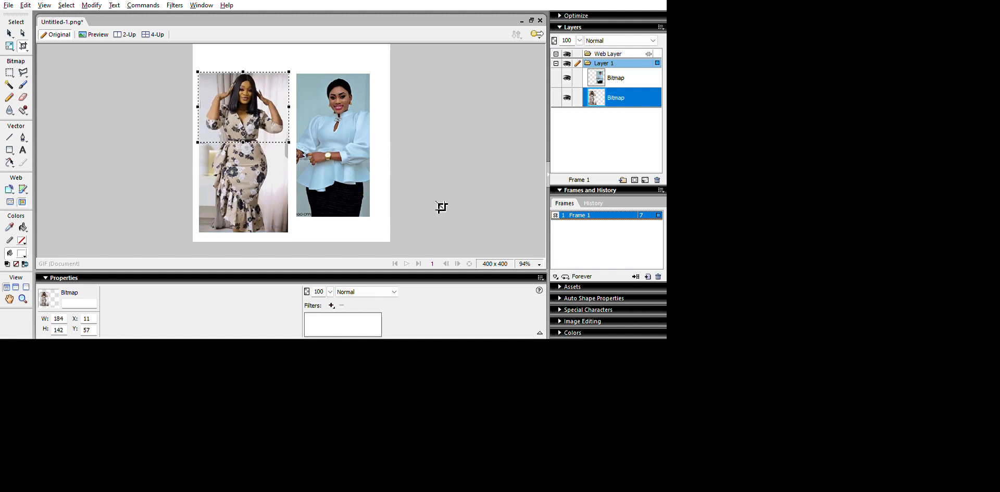
left_click_drag(289, 142, 293, 140)
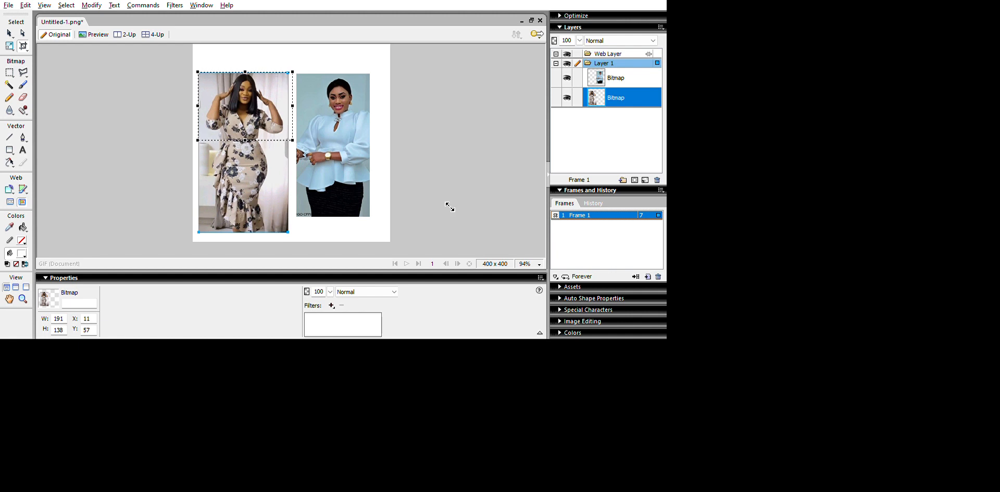
key("Return")
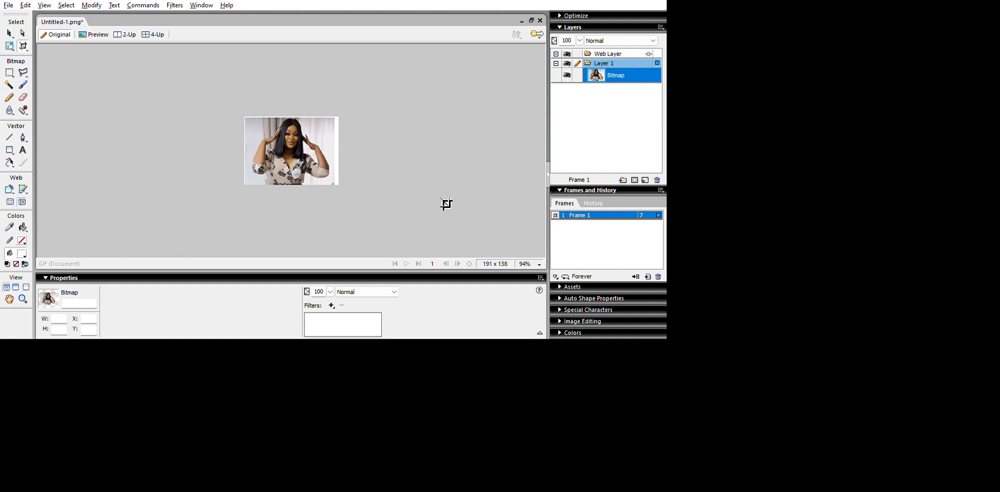
left_click(10, 33)
left_click(309, 163)
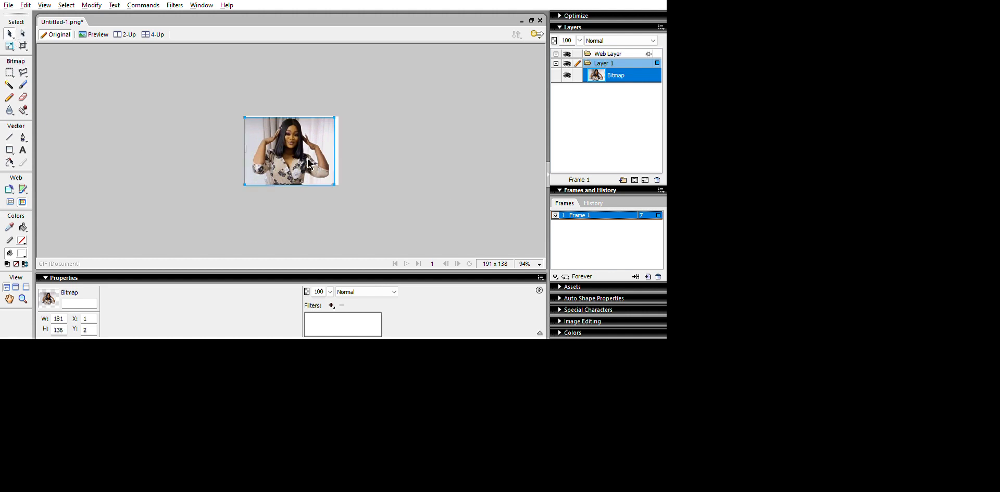
mouse_move(440, 216)
left_mouse_down()
mouse_move(420, 230)
mouse_move(451, 214)
mouse_move(441, 217)
left_mouse_up()
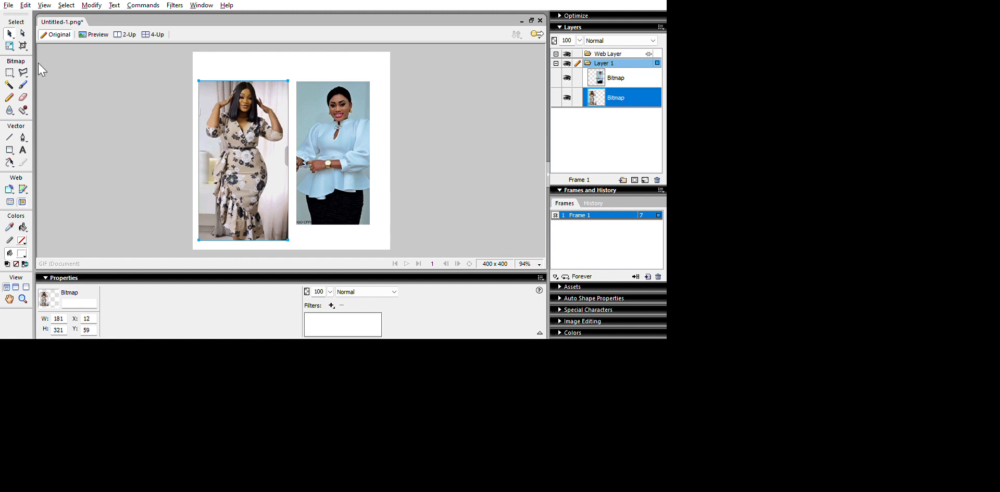
Outline an export area of about 195 by 133 pixels over the upper part of the floral-dress photo.
left_click(22, 47)
key("c")
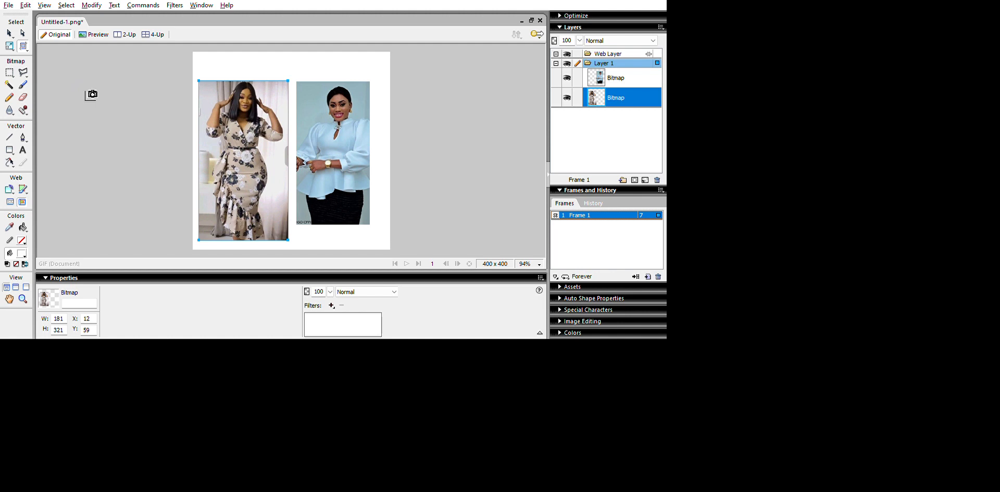
mouse_move(193, 84)
left_mouse_down()
mouse_move(286, 135)
mouse_move(290, 150)
left_mouse_up()
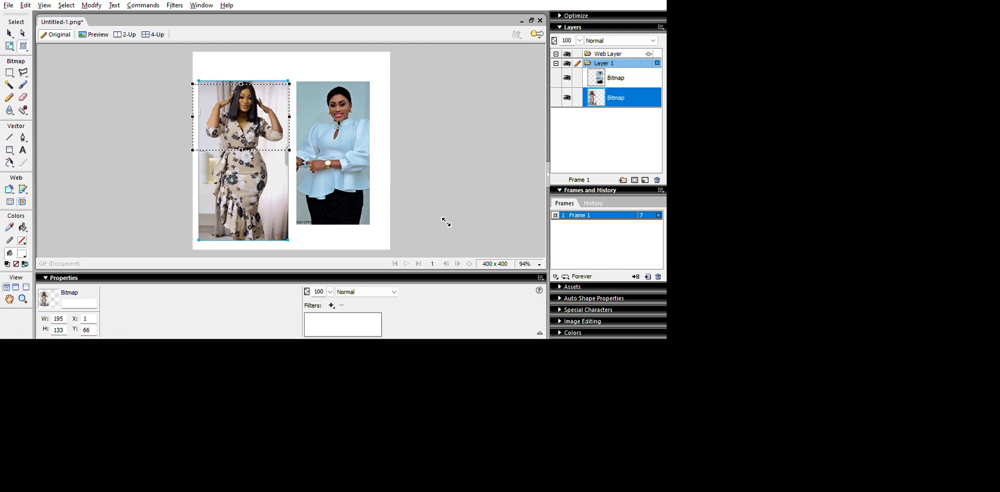